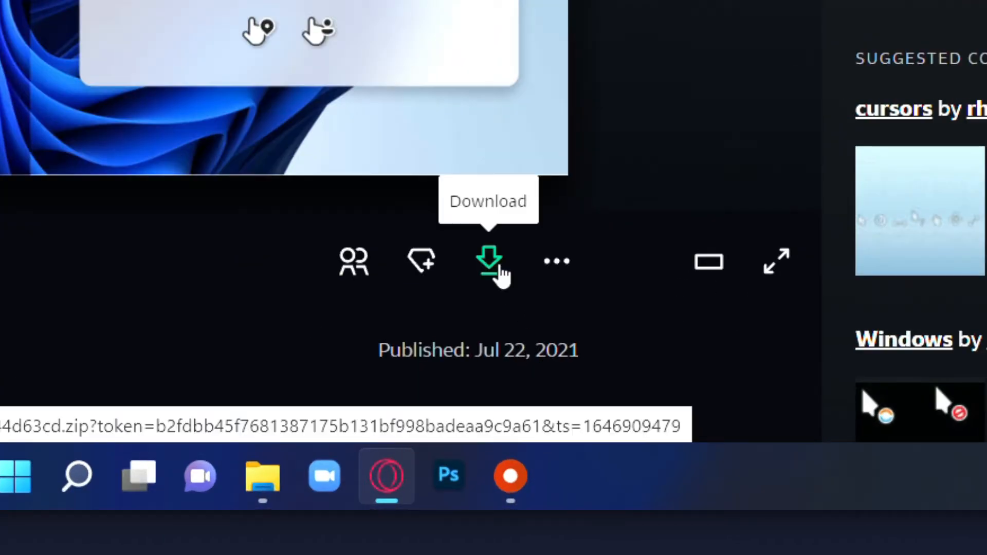
Step: Download the Windows 11 cursors concept v2 archive and extract it into its own subfolder of E:\New folder
left_click(489, 267)
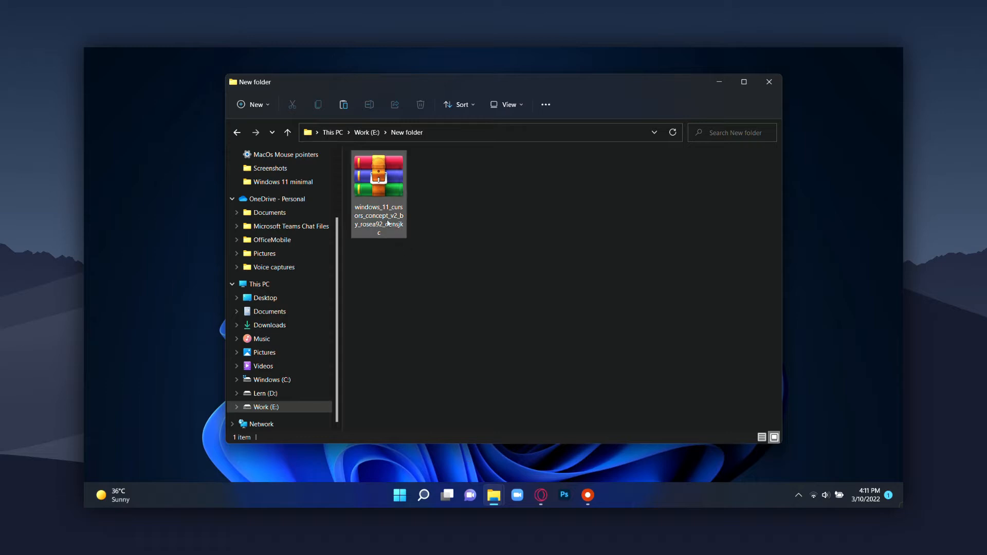
right_click(387, 187)
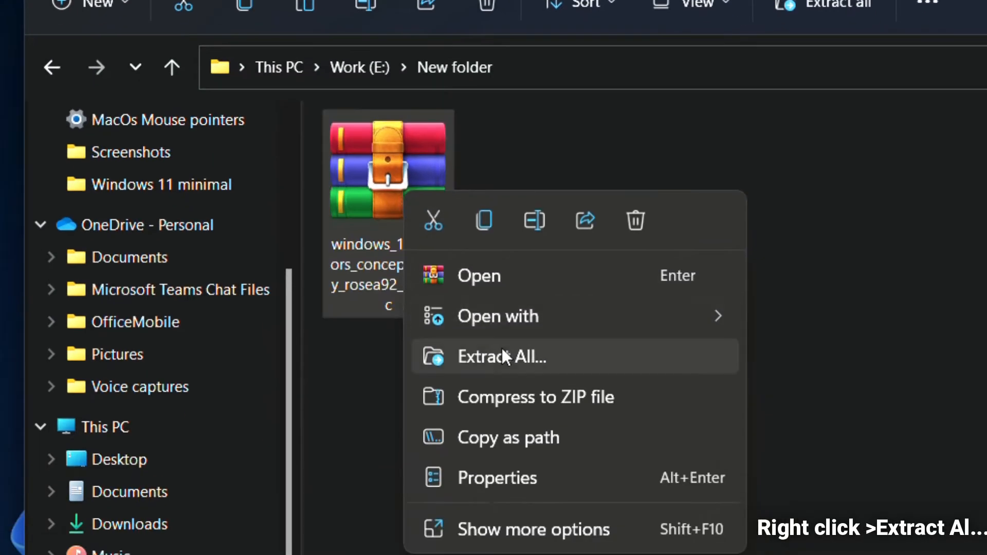
left_click(555, 480)
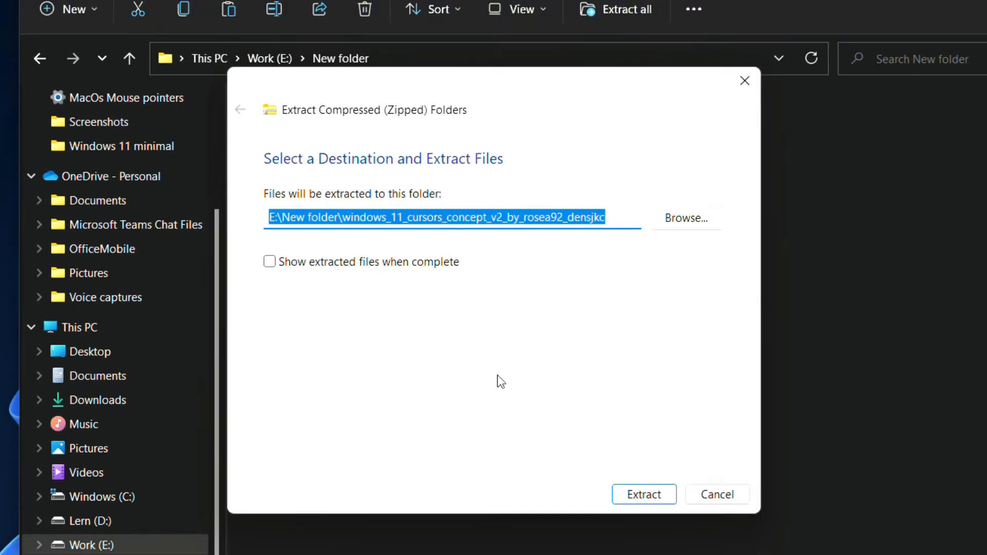
left_click(659, 498)
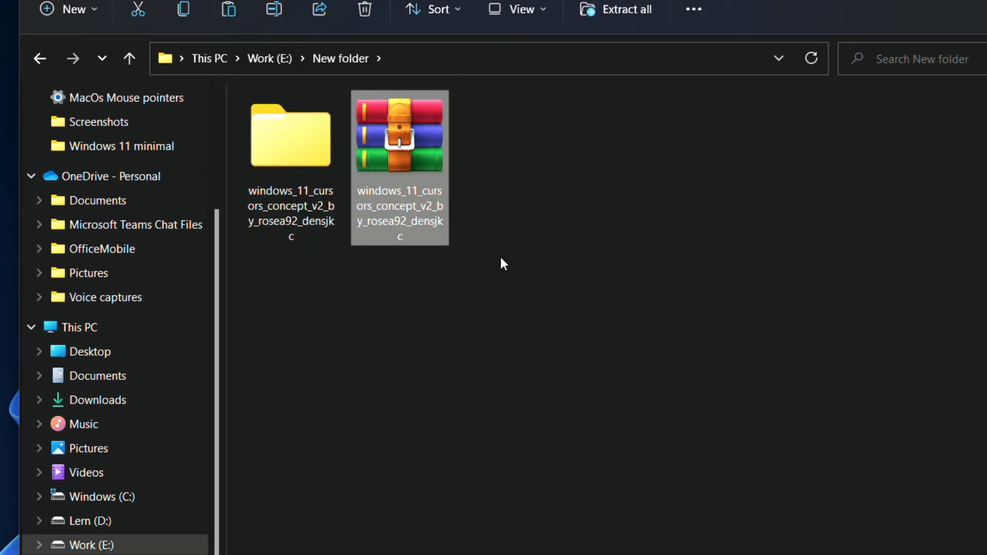
Step: Install the dark cursor set from the extracted folder using its Install setup information file, allowing the file to open
double_click(308, 156)
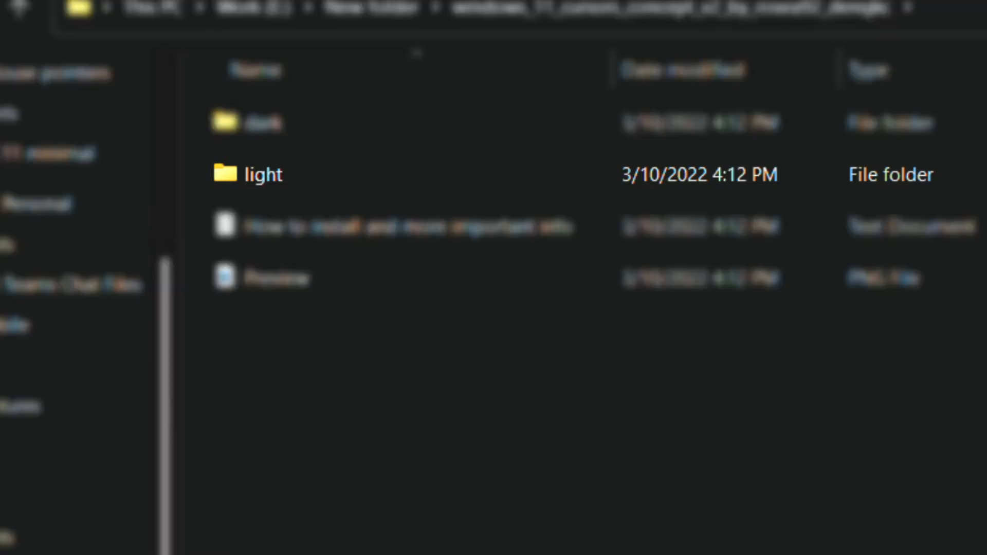
left_click(335, 175)
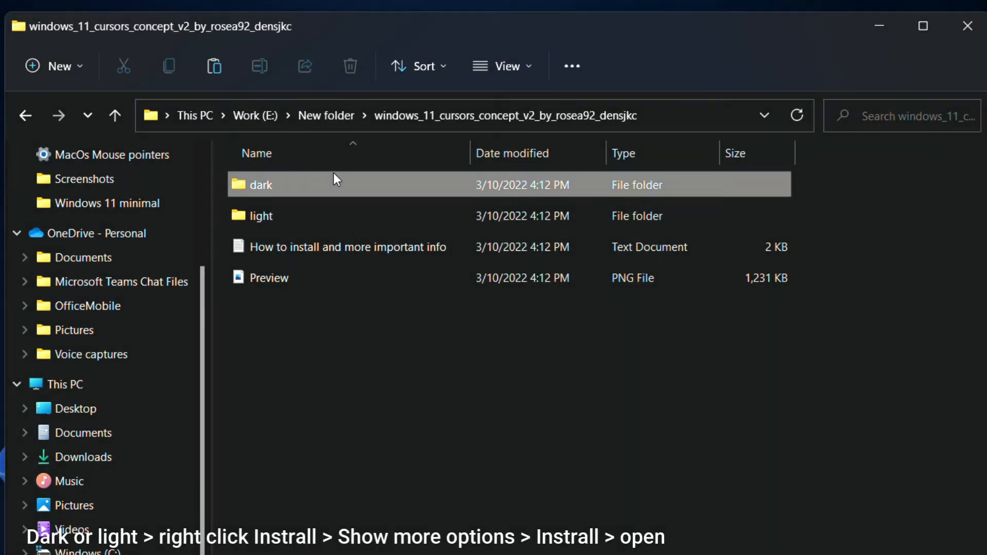
double_click(333, 174)
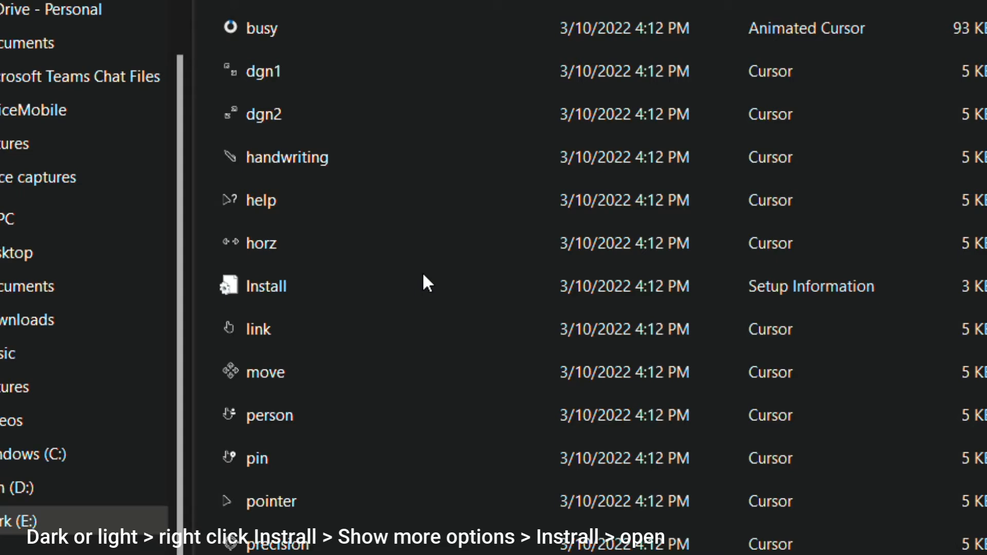
left_click(391, 279)
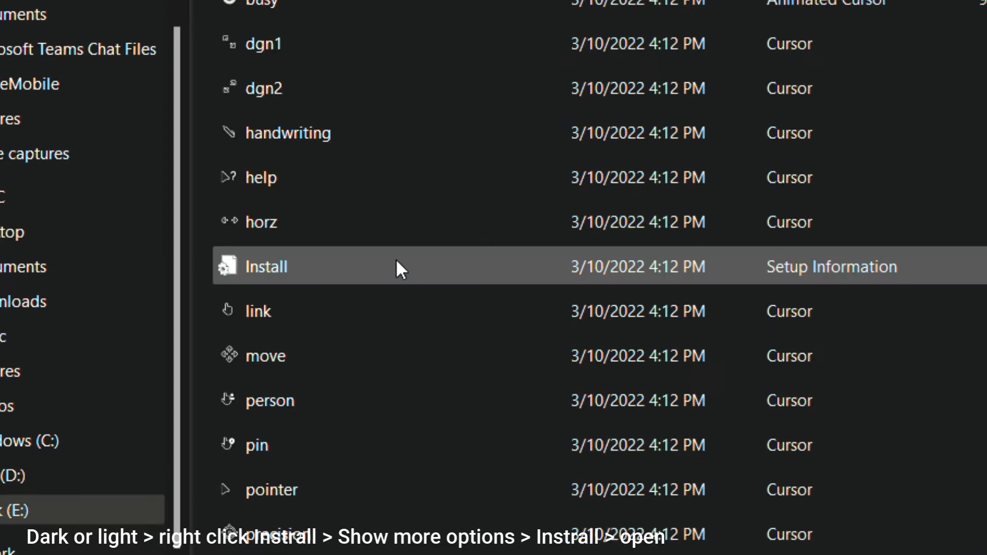
right_click(385, 264)
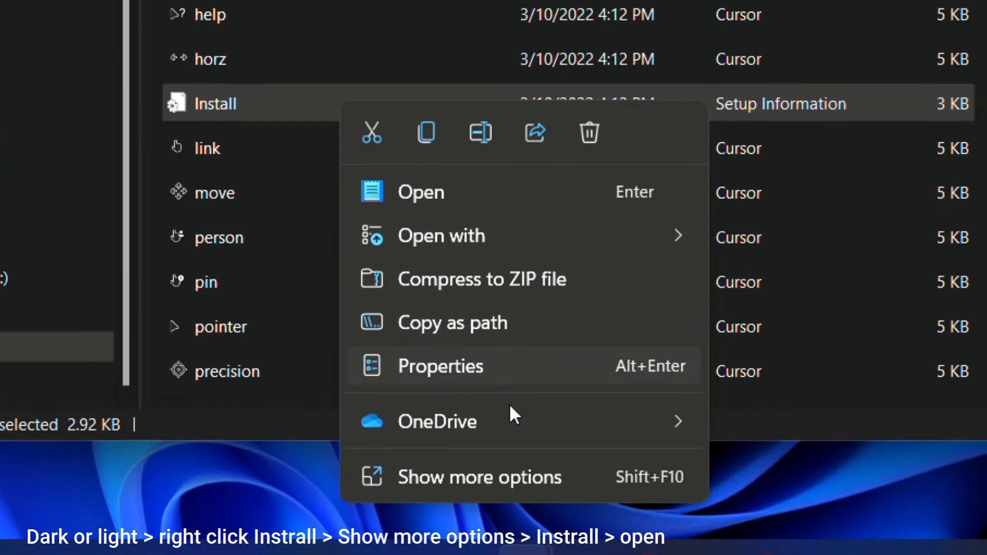
left_click(503, 474)
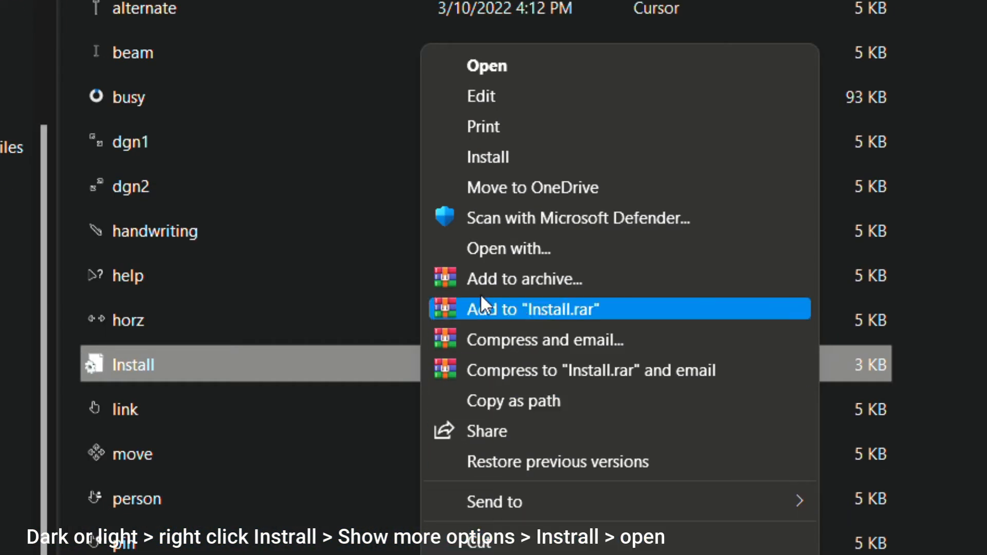
left_click(467, 156)
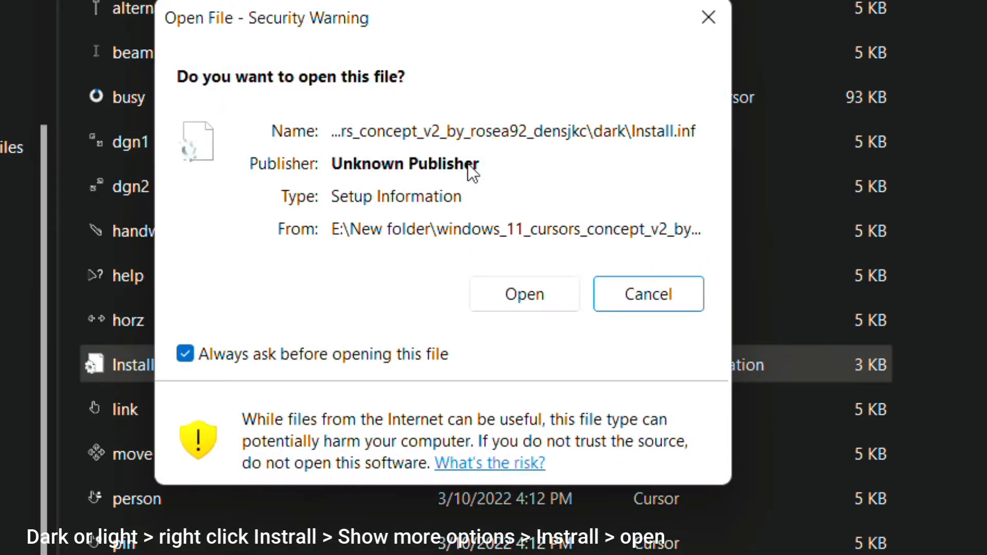
left_click(540, 313)
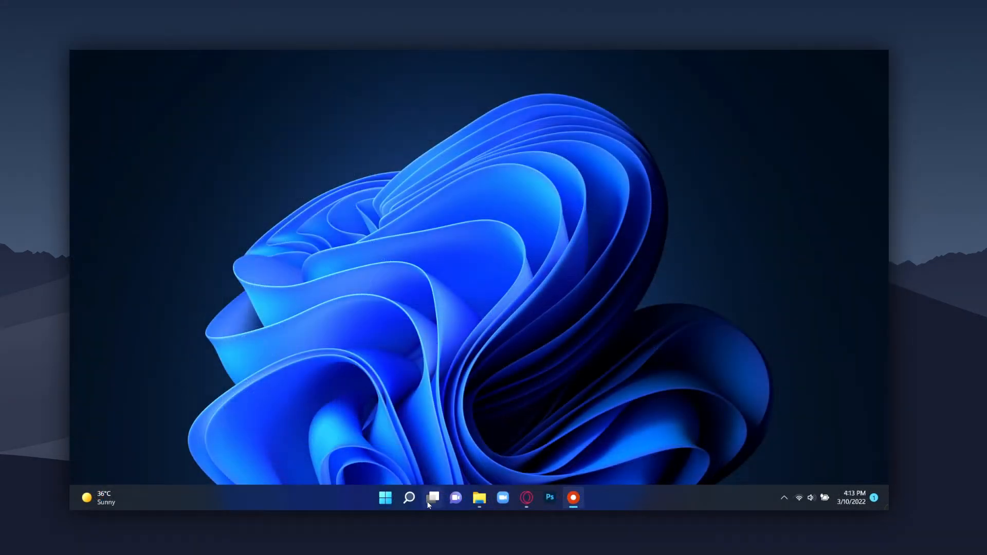
Step: Find and open Control Panel, with its items viewed as large icons
left_click(386, 498)
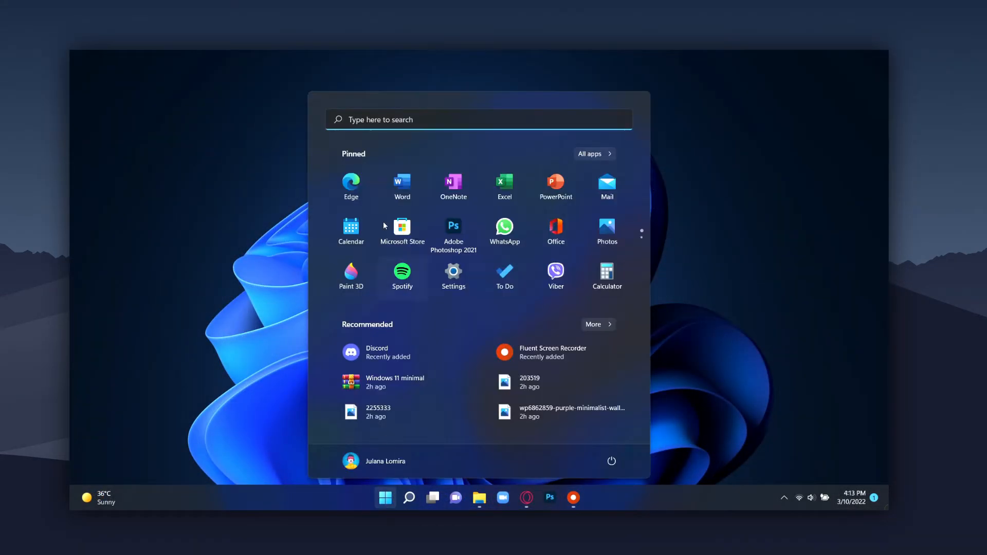
left_click(391, 113)
type("con")
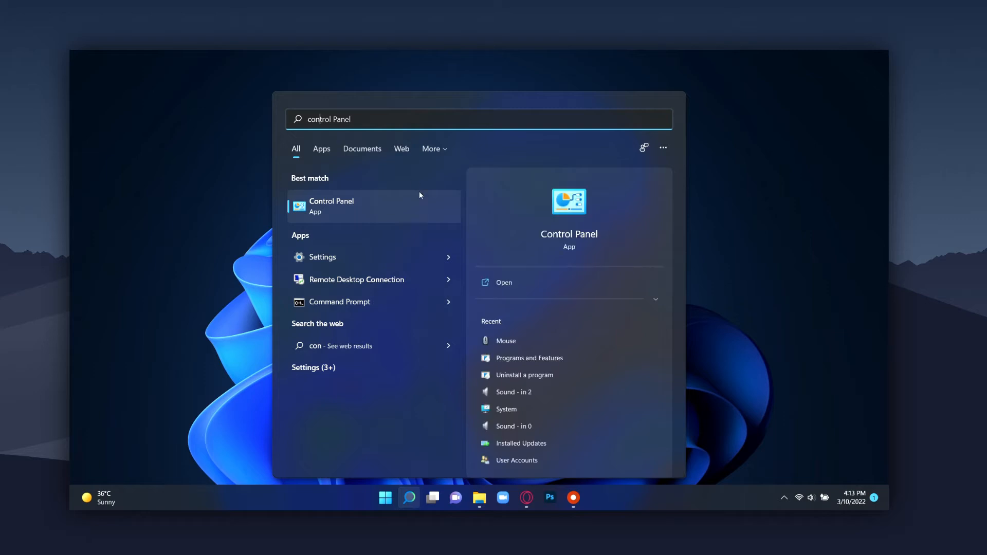
left_click(424, 203)
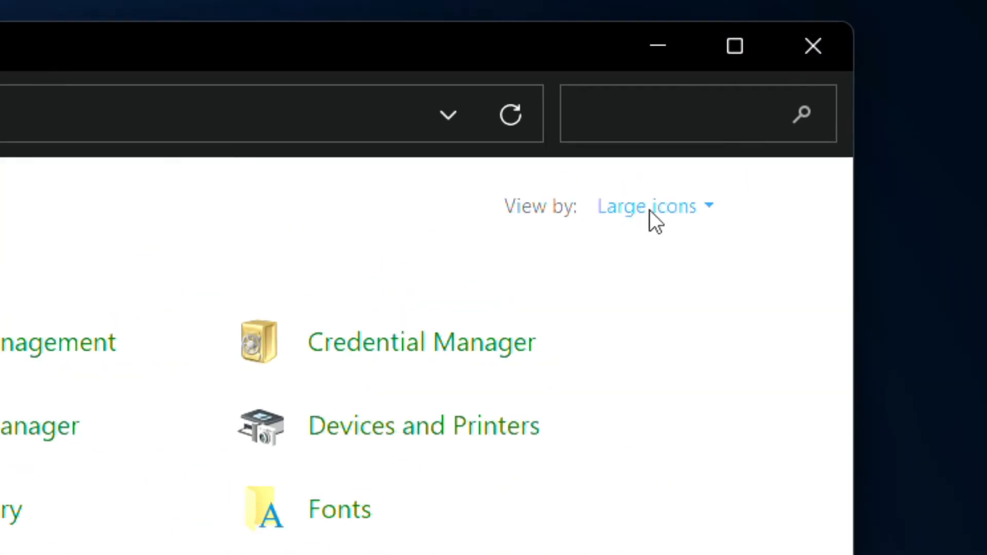
left_click(782, 108)
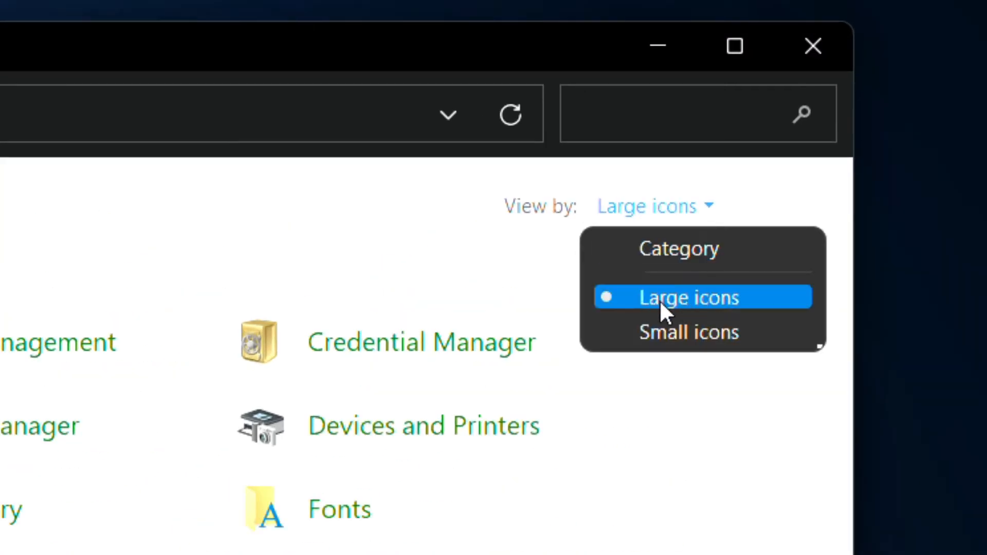
left_click(716, 298)
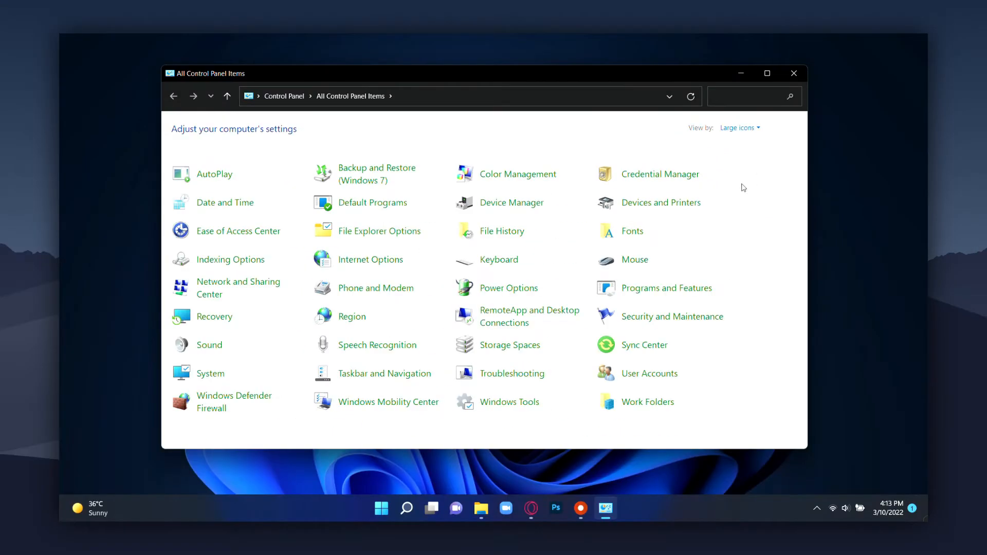
Step: Apply the pointer scheme "Windows 11 Cursors Dark v2 by Jepri Creations" in Mouse Properties, replacing the original scheme
left_click(633, 262)
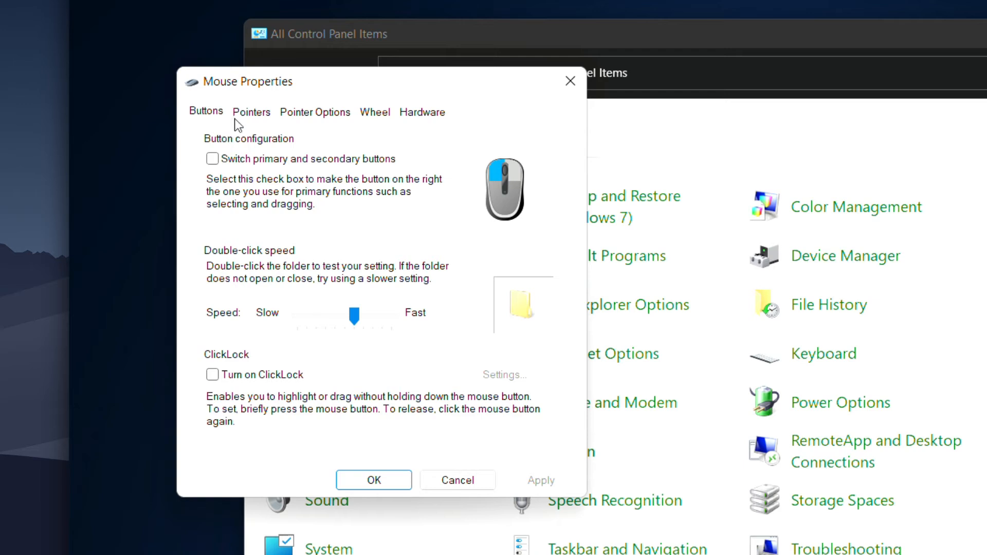
left_click(252, 113)
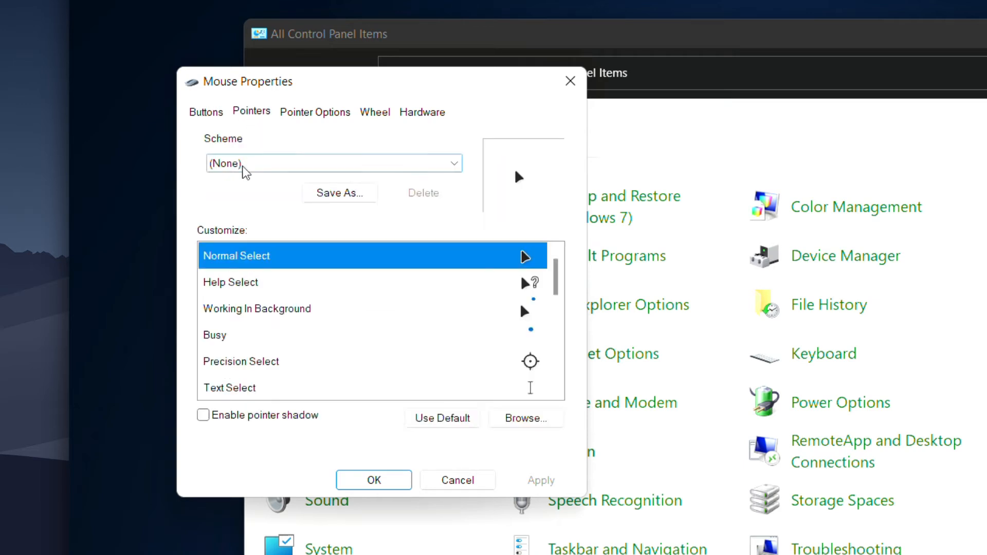
left_click(259, 166)
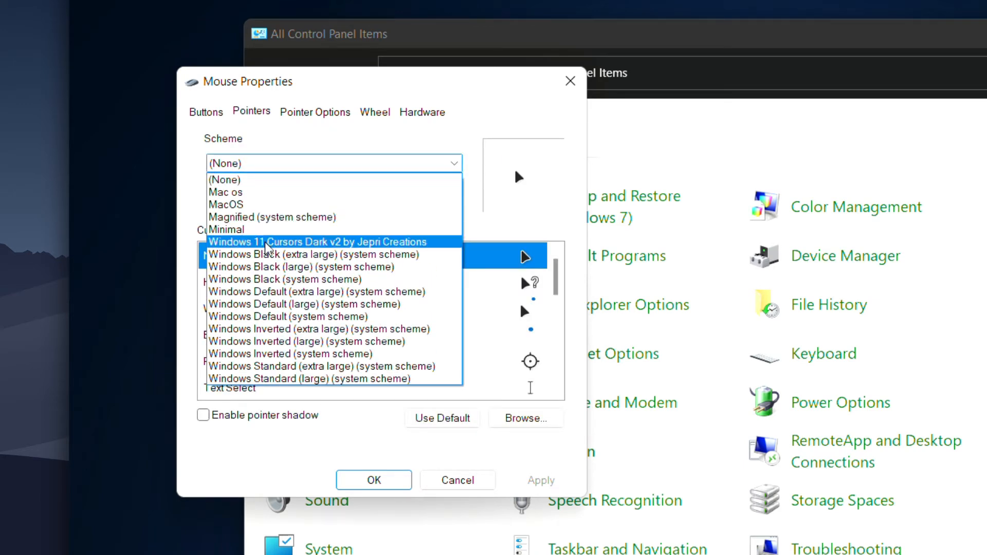
left_click(323, 243)
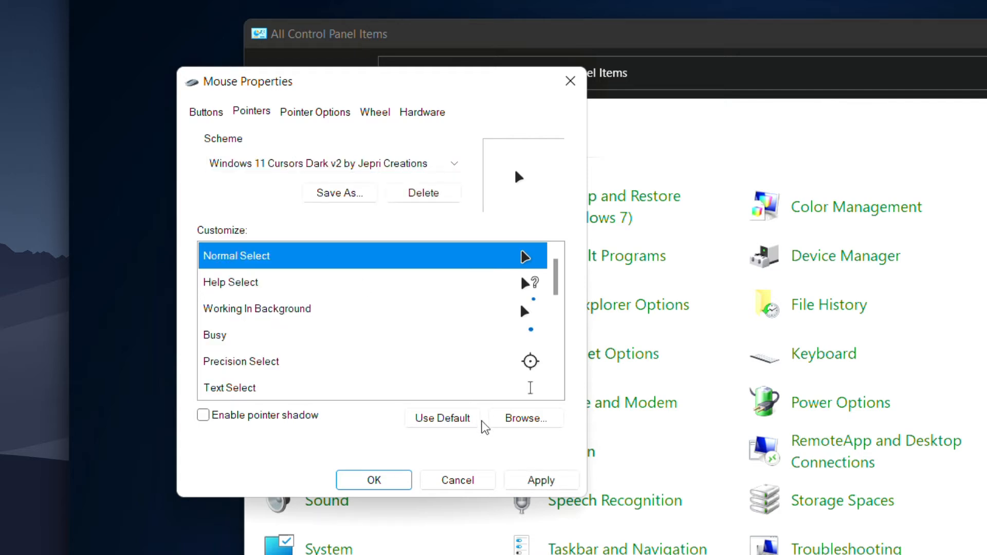
left_click(532, 479)
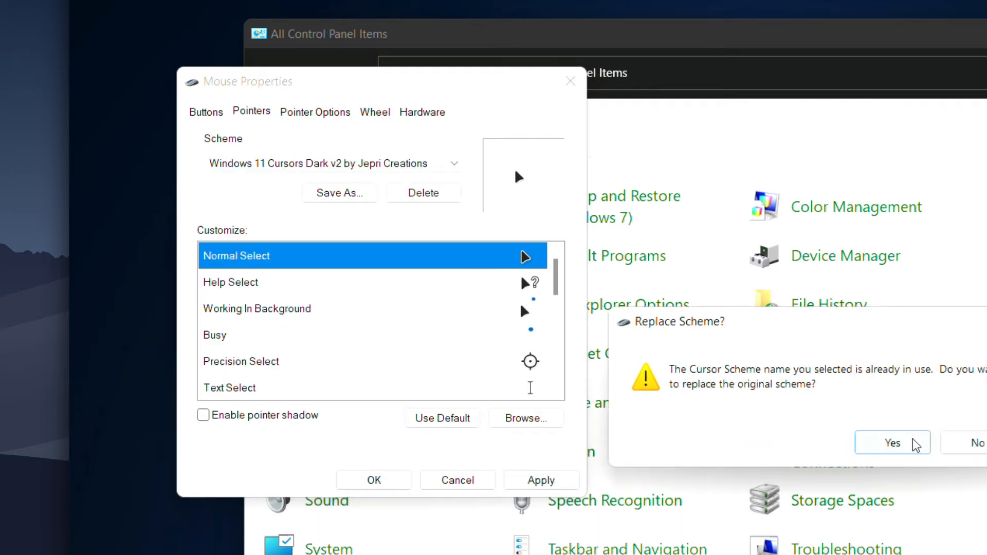
left_click(893, 444)
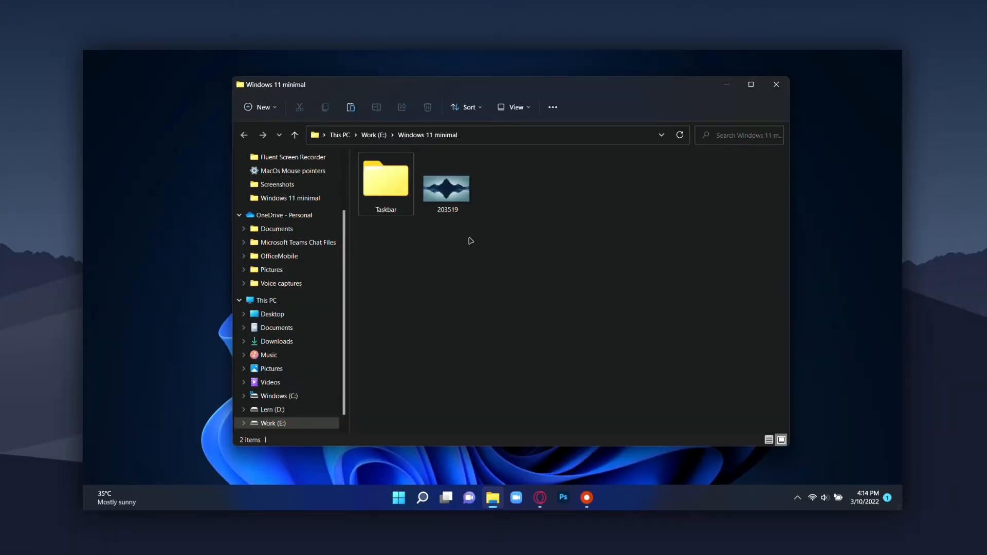
Step: Set the 203519 image in the Windows 11 minimal folder as the desktop background
left_click(456, 188)
left_click(578, 113)
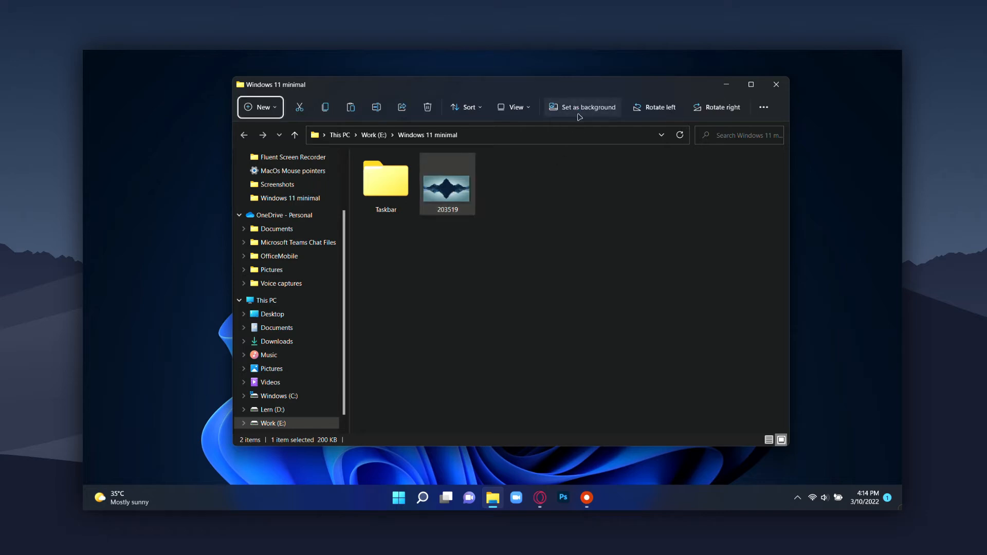
Step: Copy the Taskbar folder from Windows 11 minimal into the root of the Windows (C:) drive, opened in a new window
left_click(385, 181)
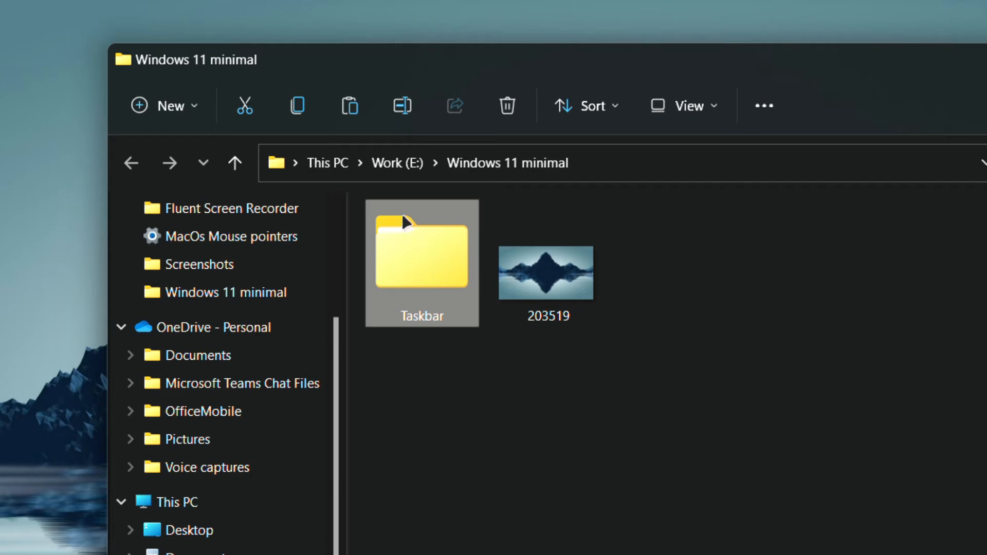
left_click(298, 106)
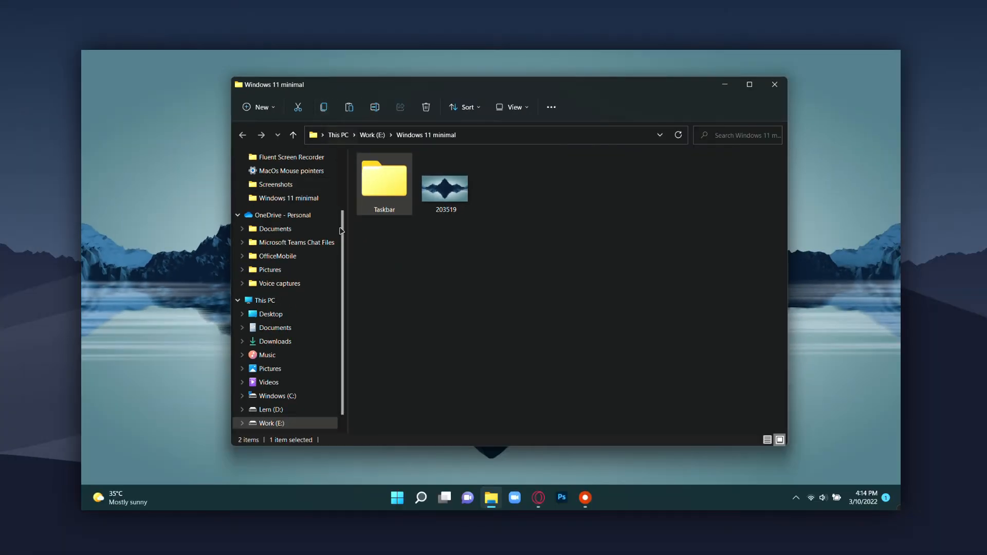
right_click(291, 397)
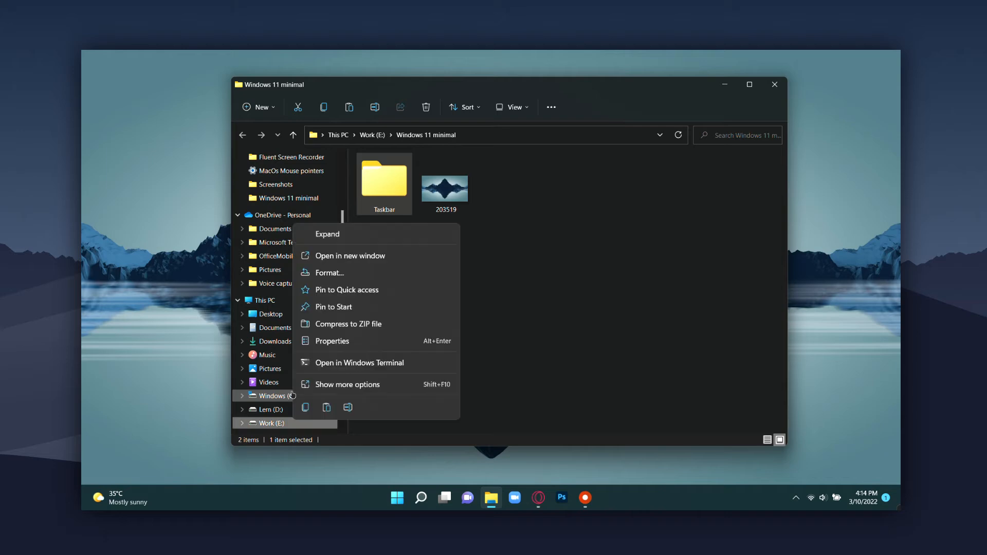
left_click(361, 260)
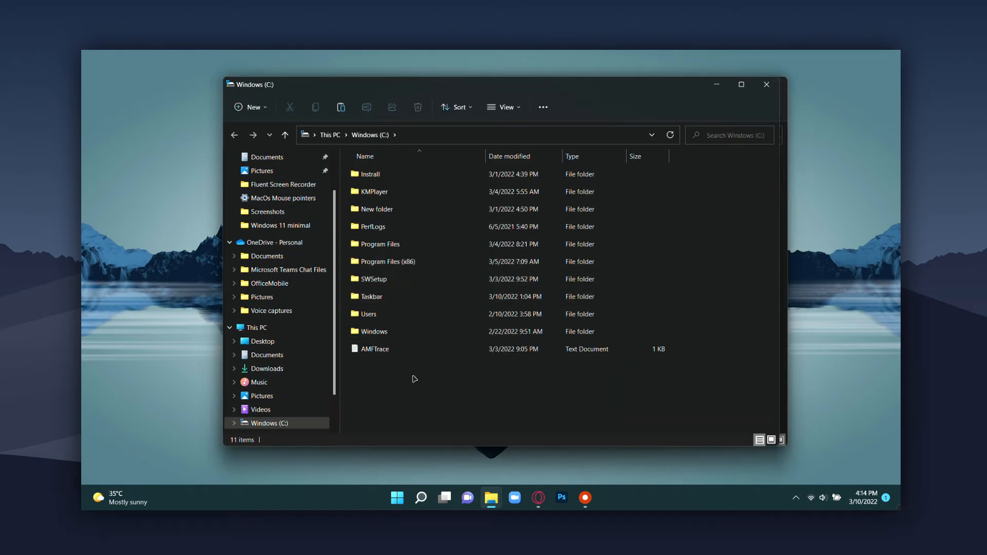
left_click(340, 106)
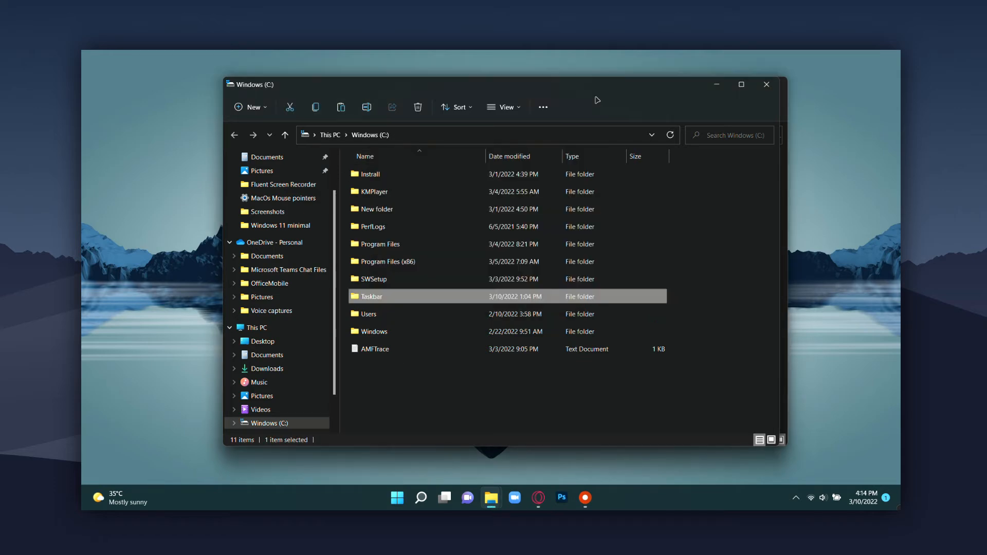
Step: Launch the RoundedTB application from the Taskbar folder on the C: drive
mouse_move(423, 302)
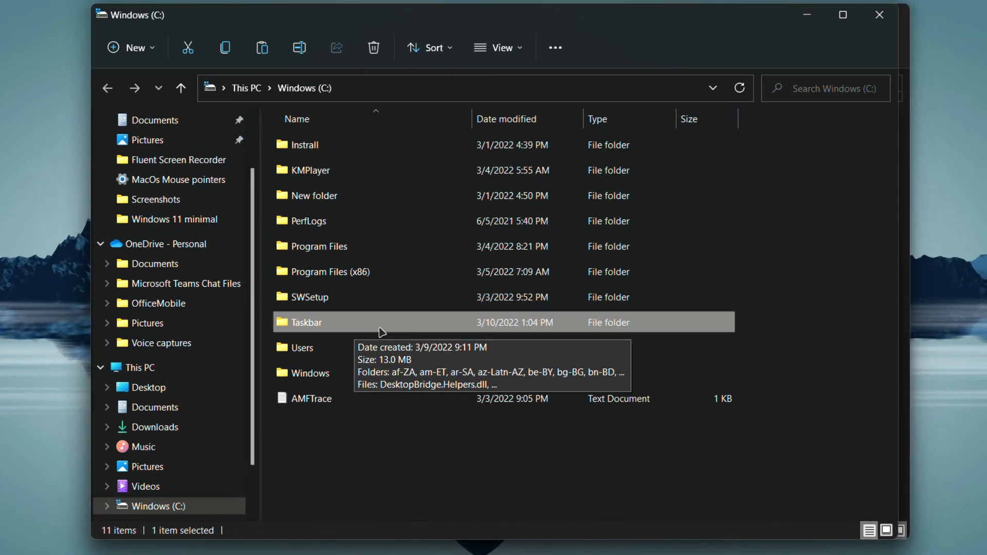
double_click(380, 327)
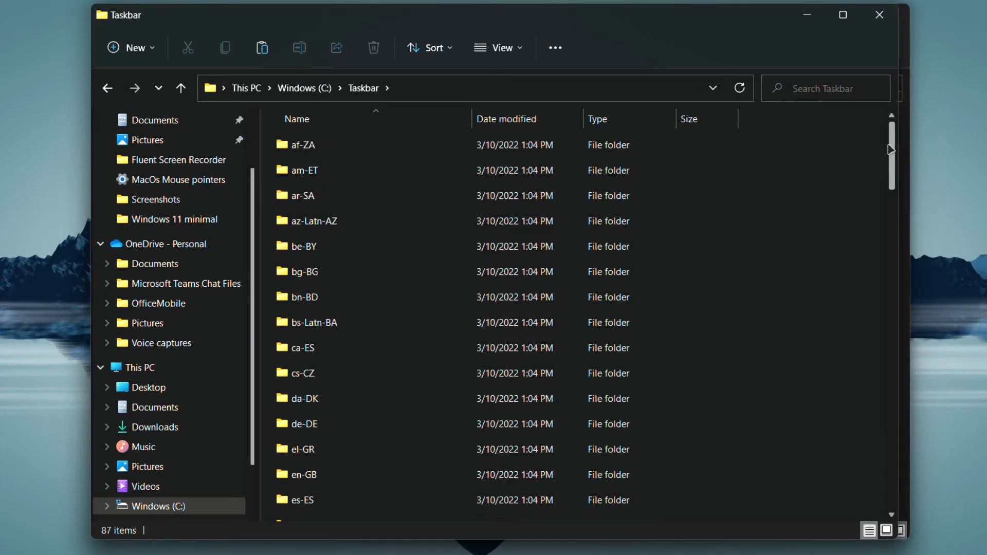
left_click_drag(890, 138, 911, 471)
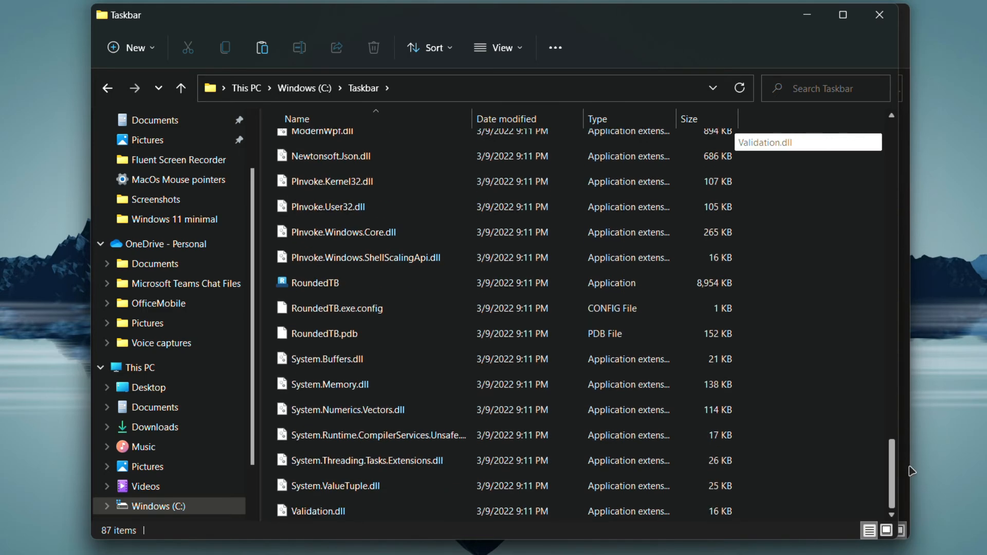
double_click(419, 289)
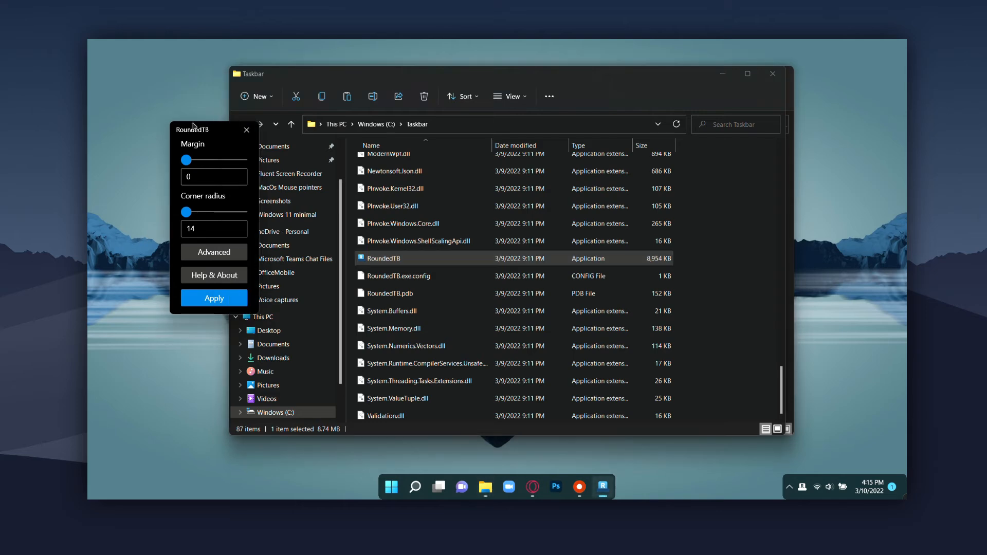
Step: Minimize both File Explorer windows and move the RoundedTB window toward the middle of the desktop
left_click(733, 74)
left_click(733, 75)
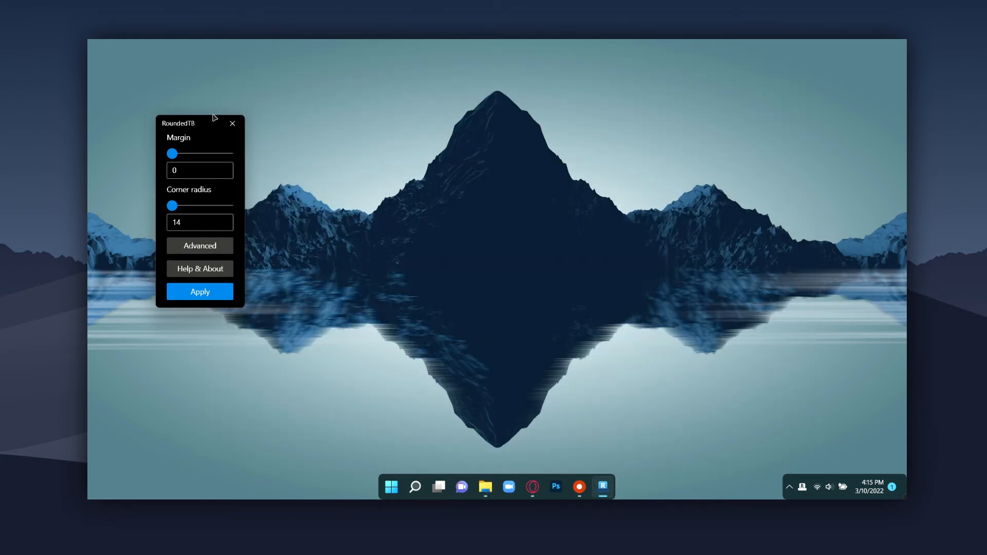
left_click_drag(198, 121, 432, 126)
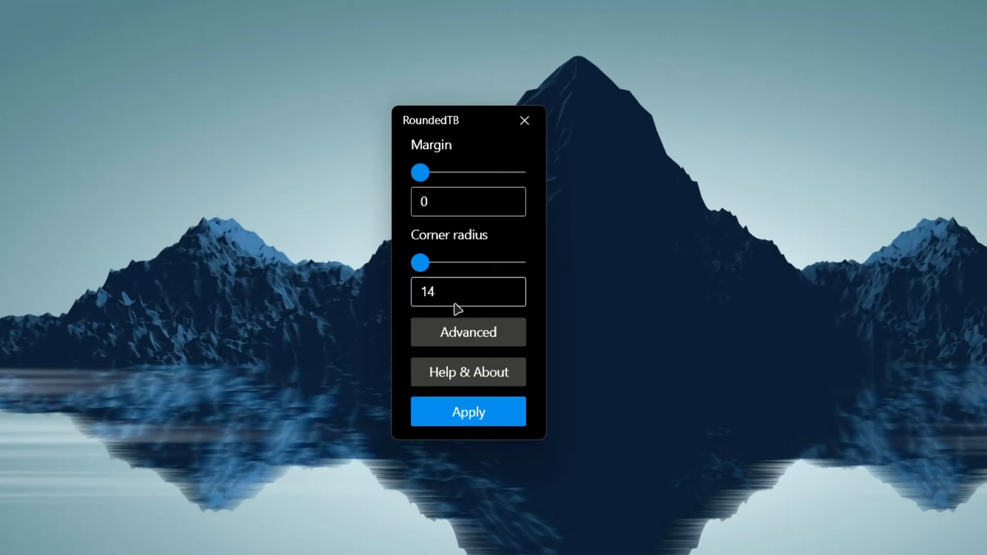
Step: Expand RoundedTB's advanced settings, turn off Dynamic mode and apply the change to the taskbar
left_click(467, 340)
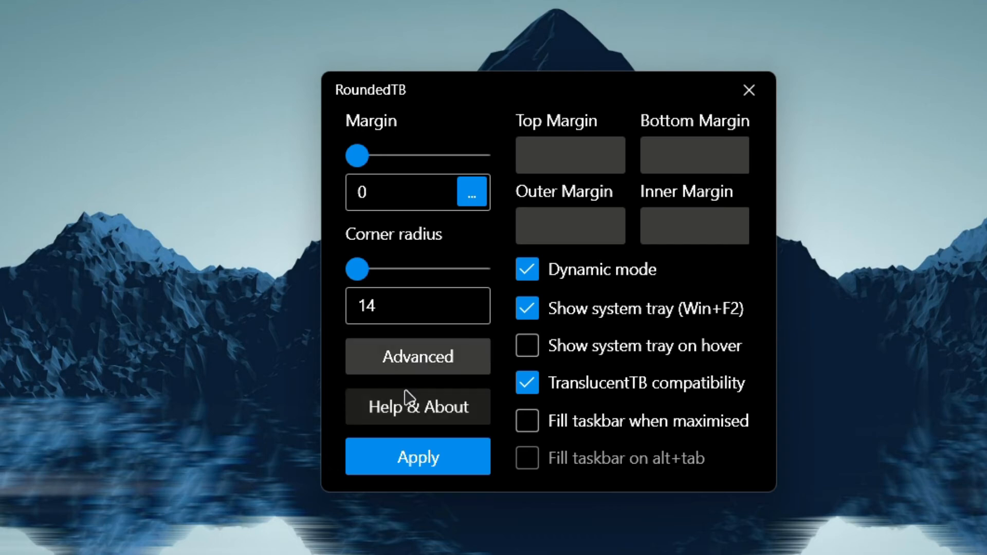
left_click(524, 275)
left_click(457, 463)
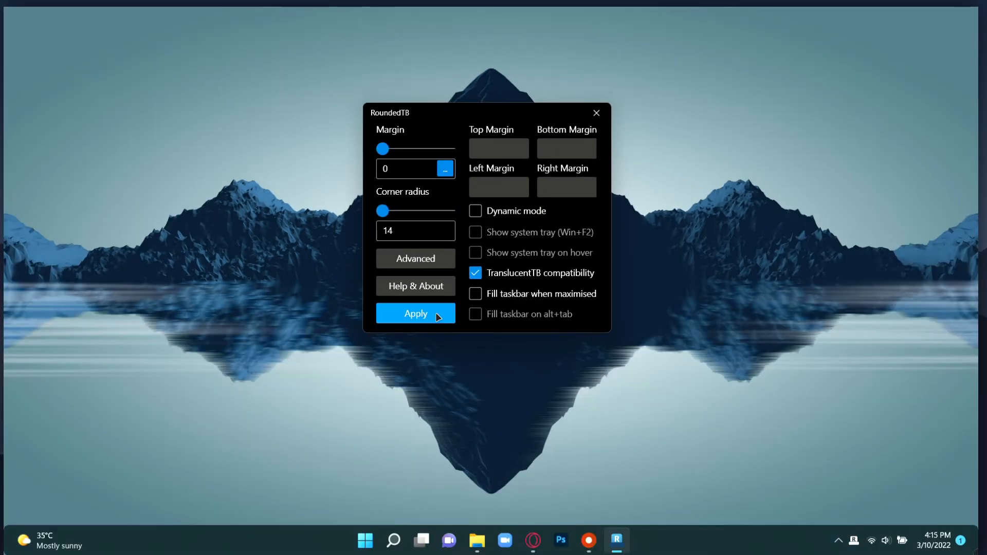
left_click(443, 309)
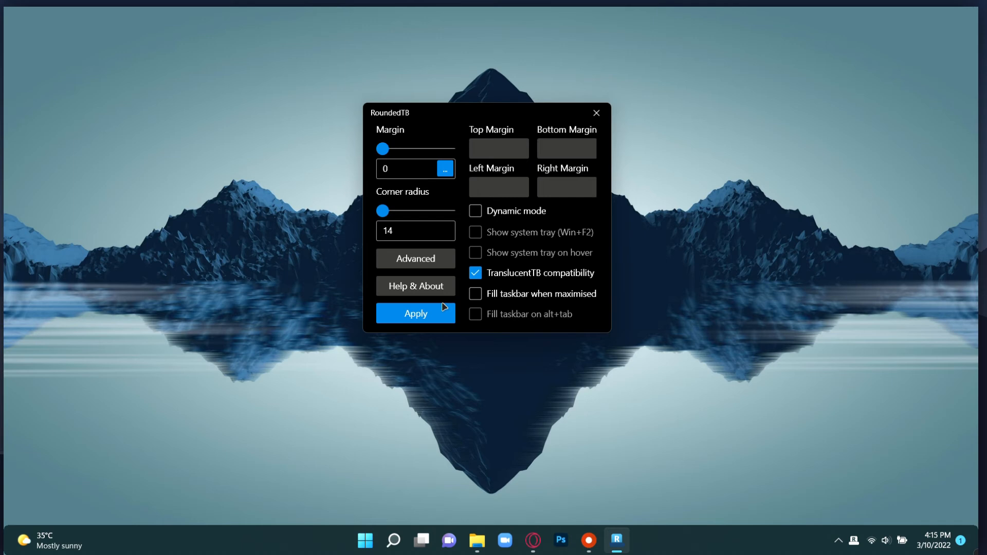
Step: Apply Dynamic mode again, enable and apply Show system tray on hover, and close the RoundedTB window
left_click(475, 211)
left_click(437, 315)
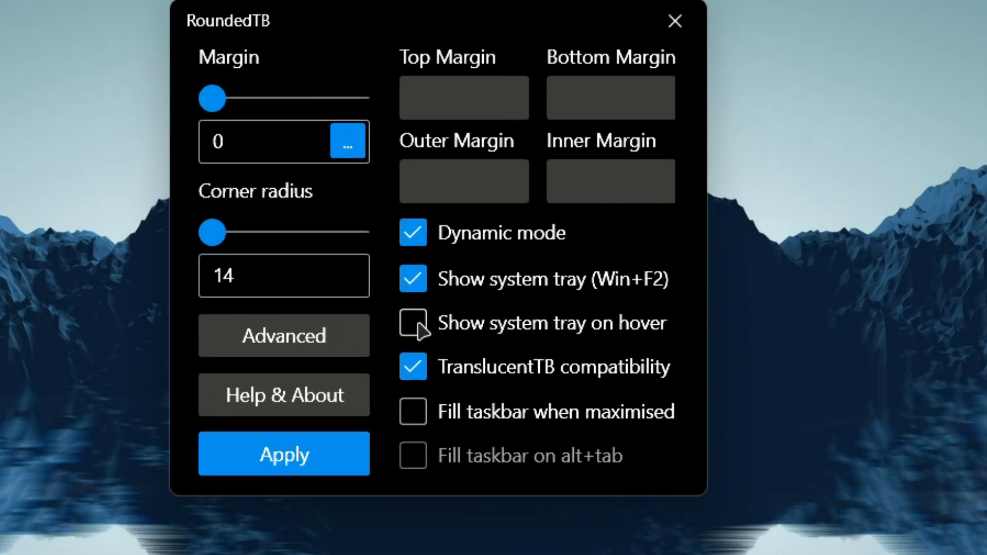
left_click(476, 252)
left_click(432, 310)
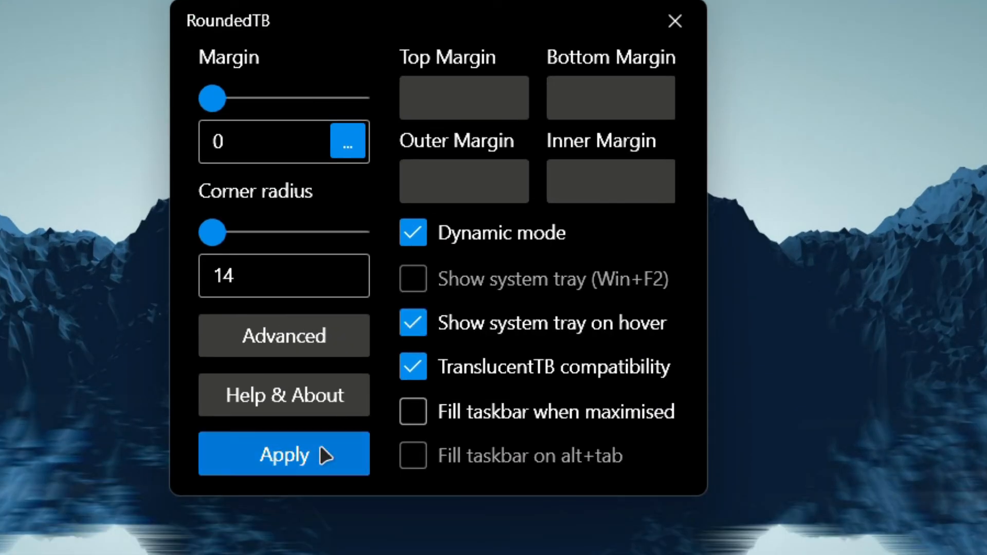
left_click(322, 448)
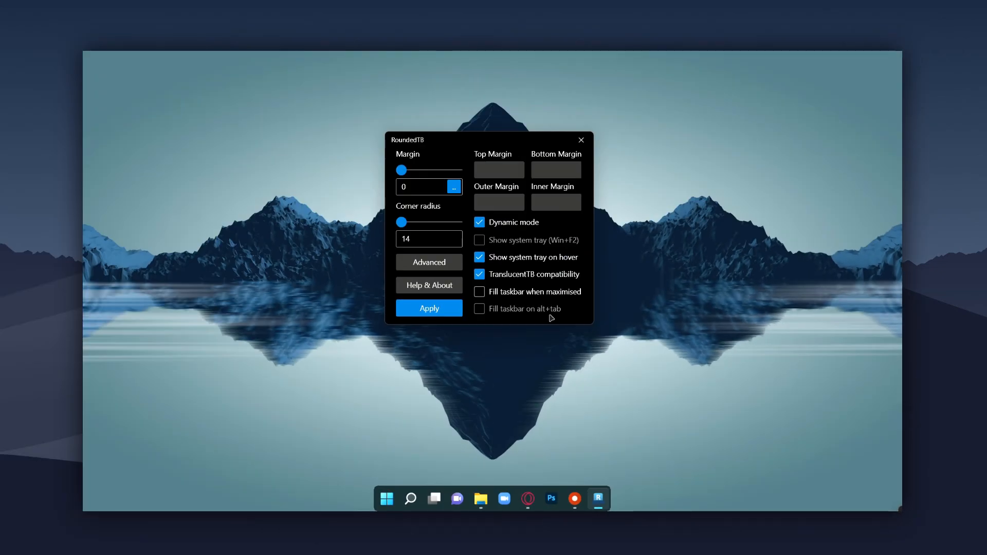
left_click(570, 143)
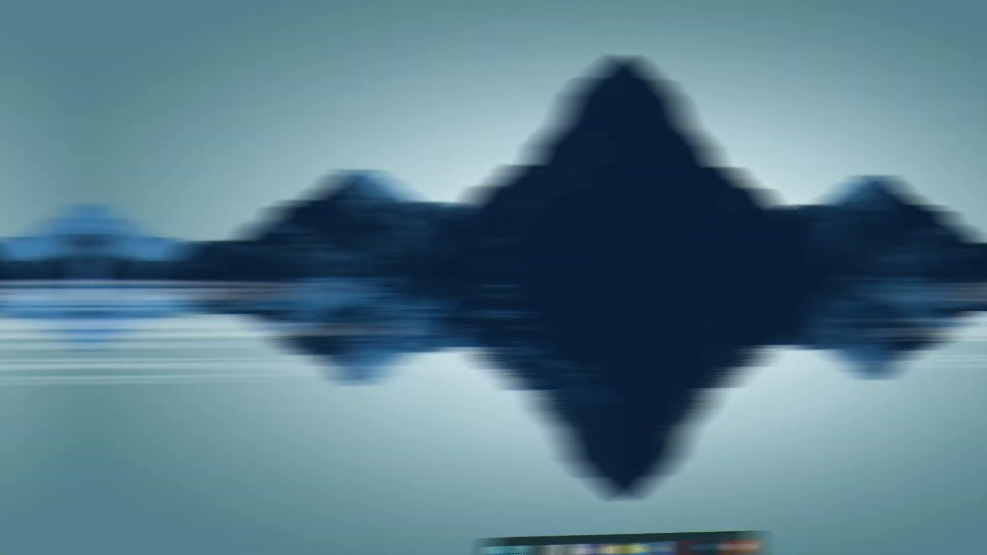